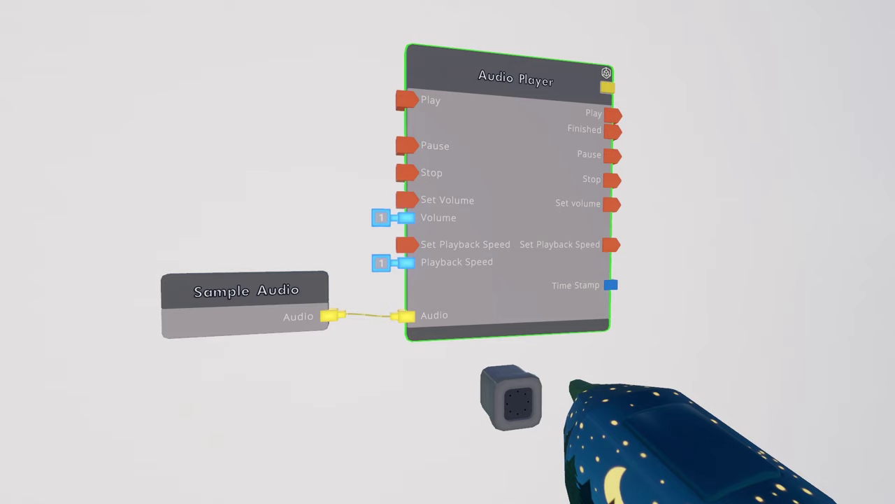
# Record a new audio clip in the Sample Audio chip's recorder and play it back.
pyautogui.press('Tab')
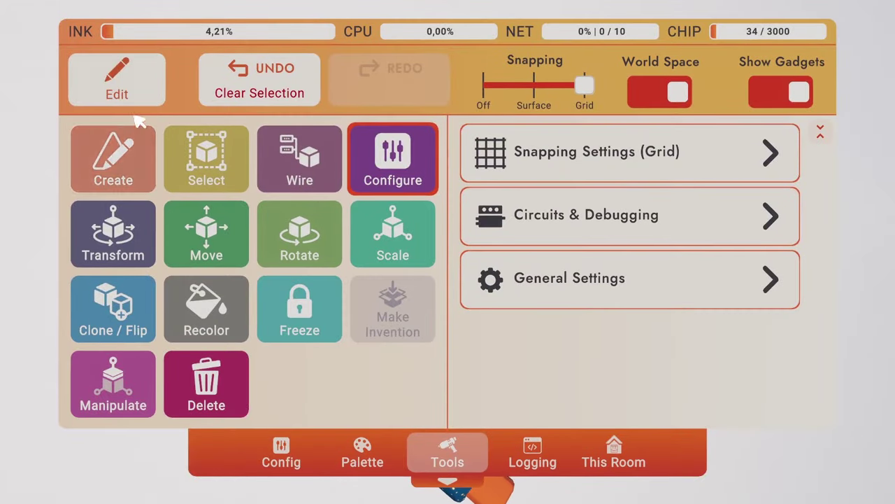
pyautogui.click(140, 84)
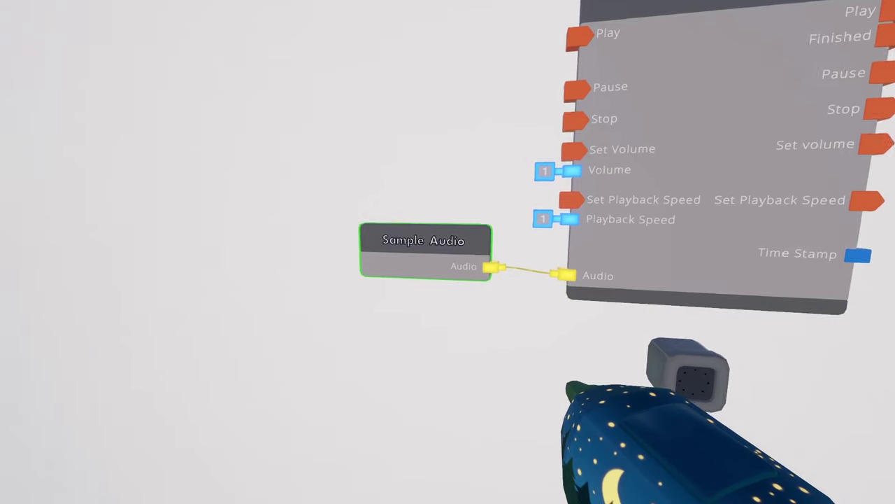
pyautogui.press('Tab')
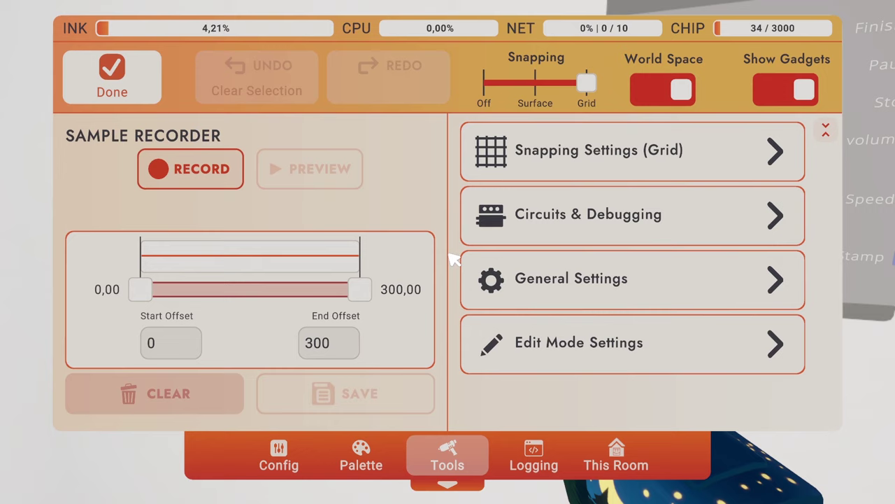
pyautogui.click(166, 172)
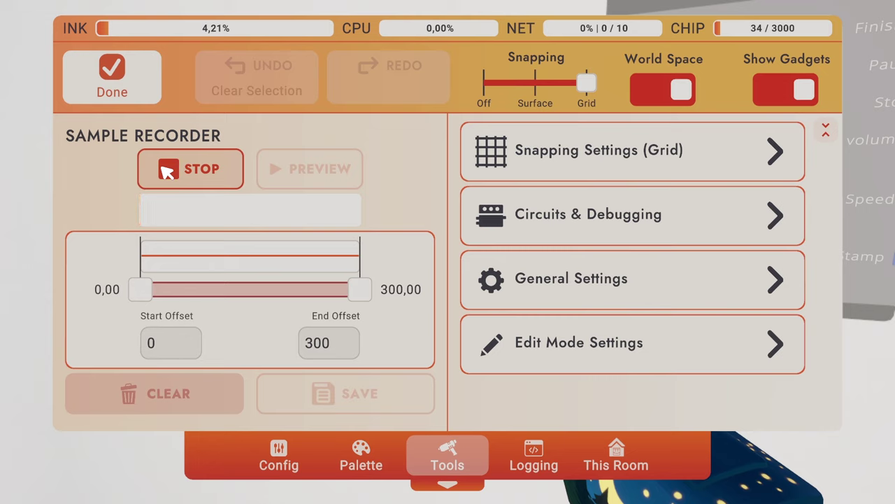
pyautogui.click(168, 170)
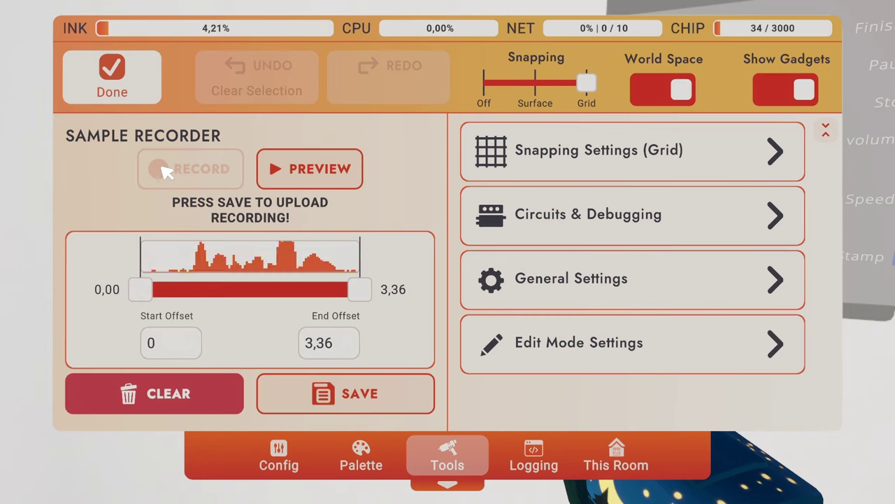
pyautogui.click(340, 175)
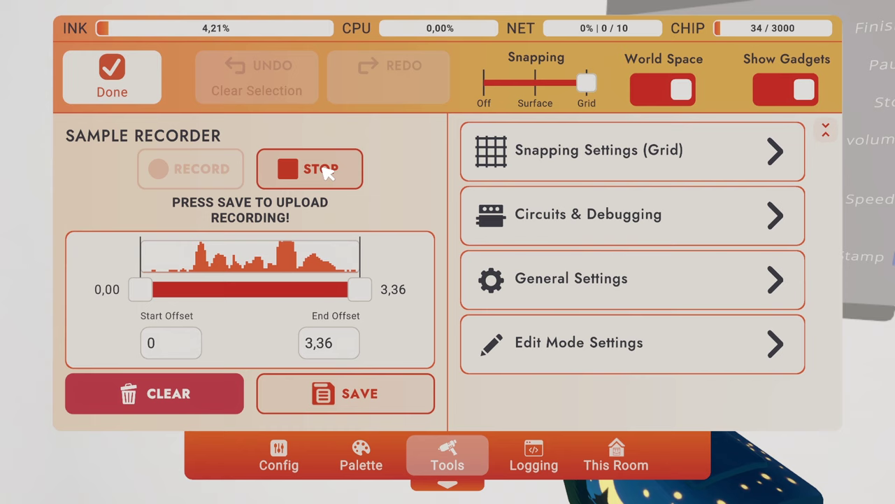
# Crop the clip from 0,72 to 3,10 (2,40 s), upload it, and show the Gadgets palette.
pyautogui.moveTo(143, 288); pyautogui.dragTo(188, 289)
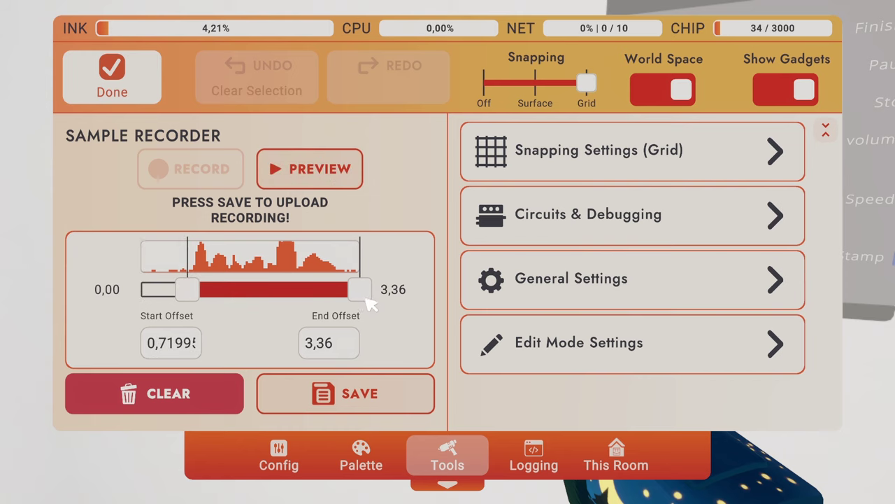
pyautogui.moveTo(362, 297); pyautogui.dragTo(354, 297)
pyautogui.click(380, 400)
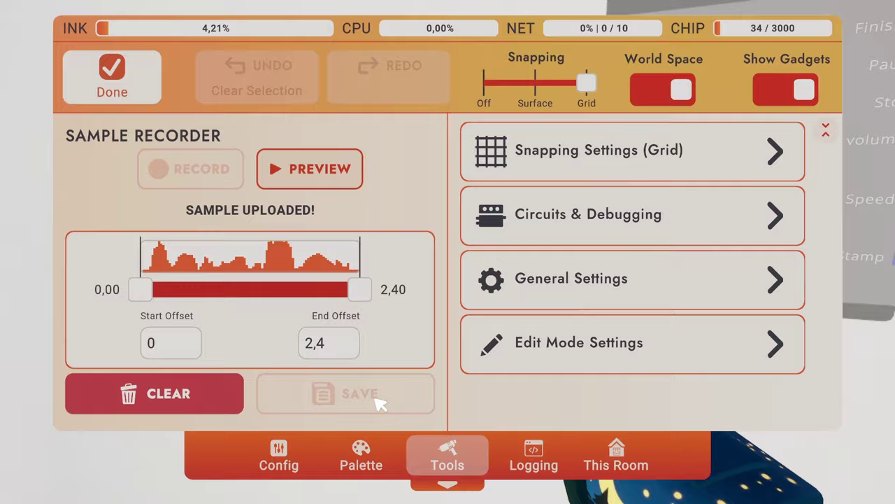
pyautogui.click(361, 457)
pyautogui.click(381, 112)
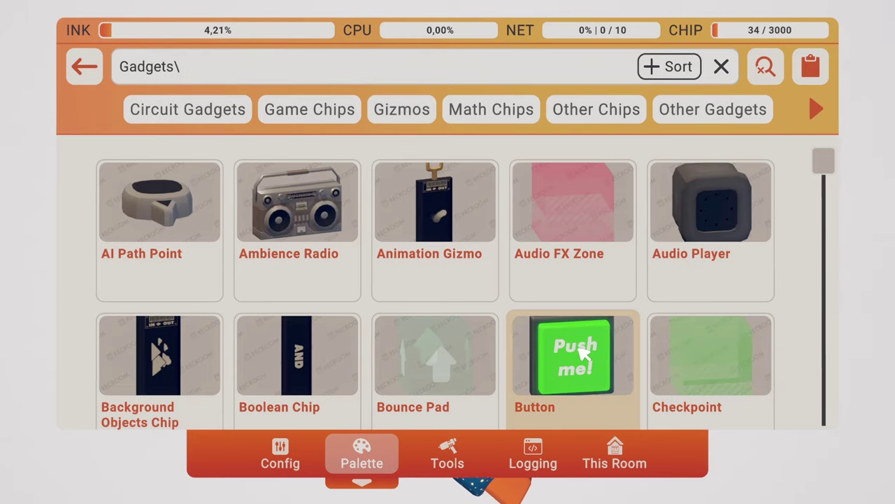
# Place a Push Me button, wire its Pressed output to Audio Player Play, and test it.
pyautogui.click(575, 357)
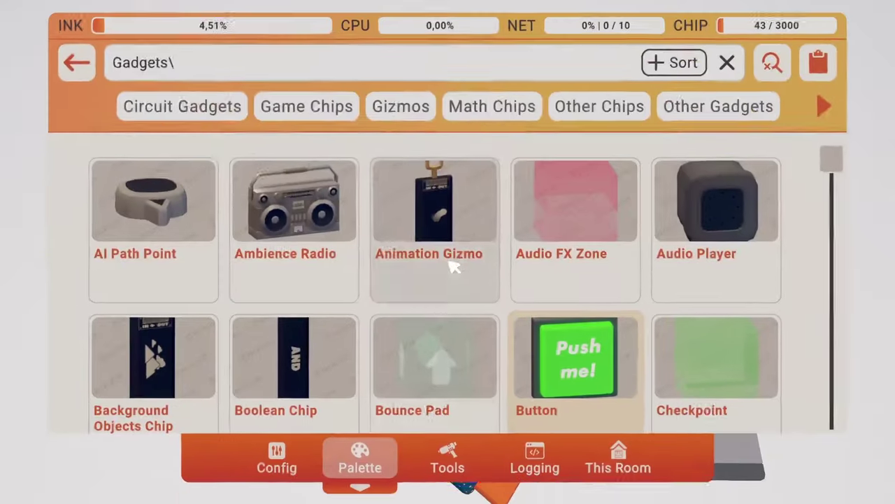
pyautogui.click(447, 456)
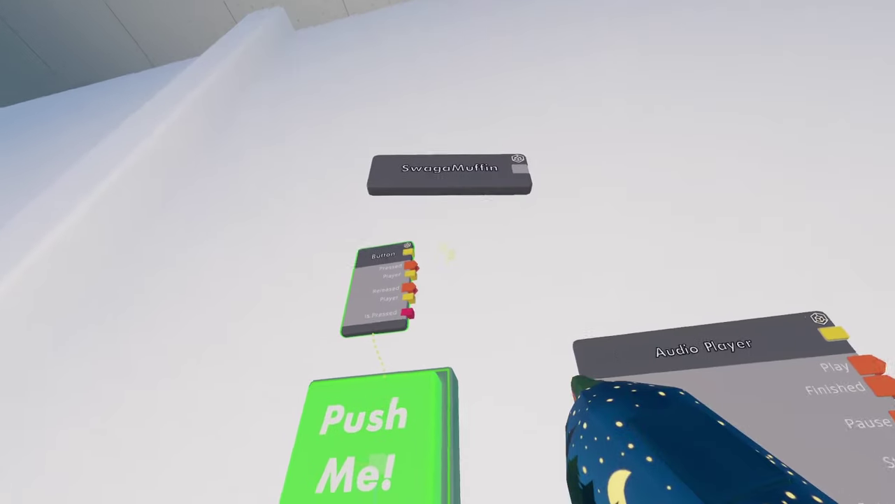
pyautogui.moveTo(444, 250); pyautogui.dragTo(449, 250)
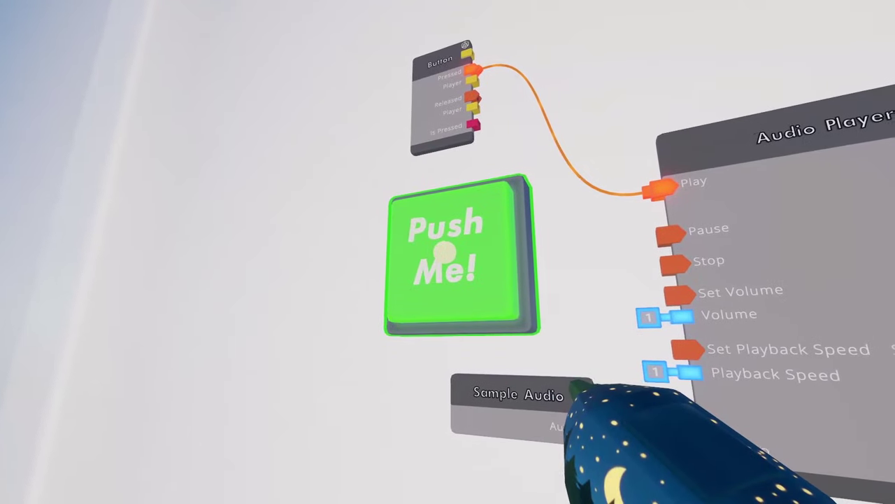
pyautogui.click(443, 251)
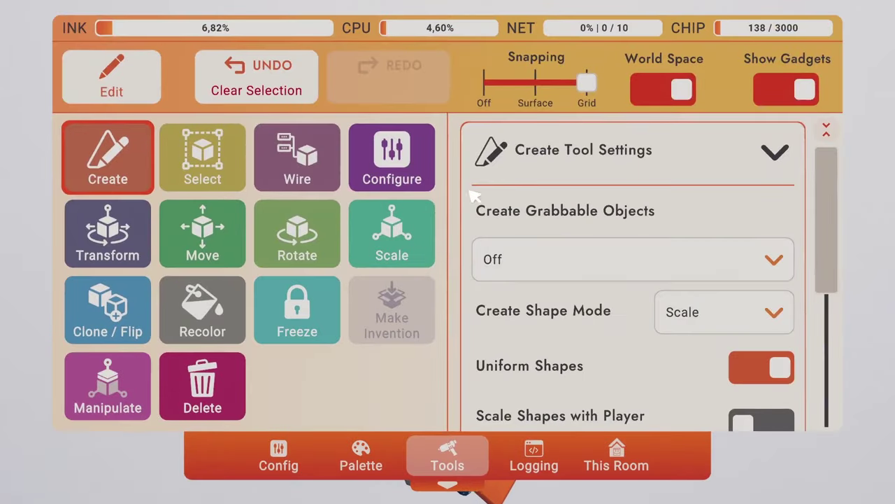
# Open the Audio Player's Player Settings and list the Use Audio Channel choices, currently Voice.
pyautogui.click(430, 166)
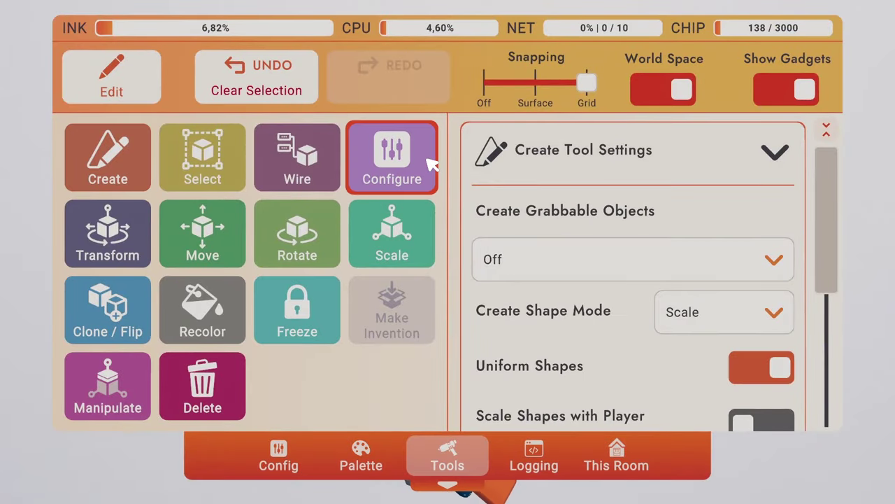
pyautogui.press('Escape')
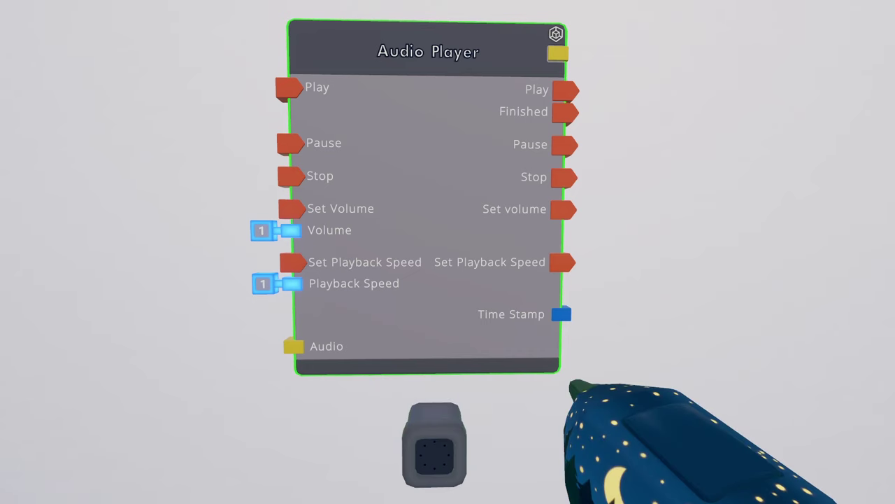
pyautogui.click(441, 260)
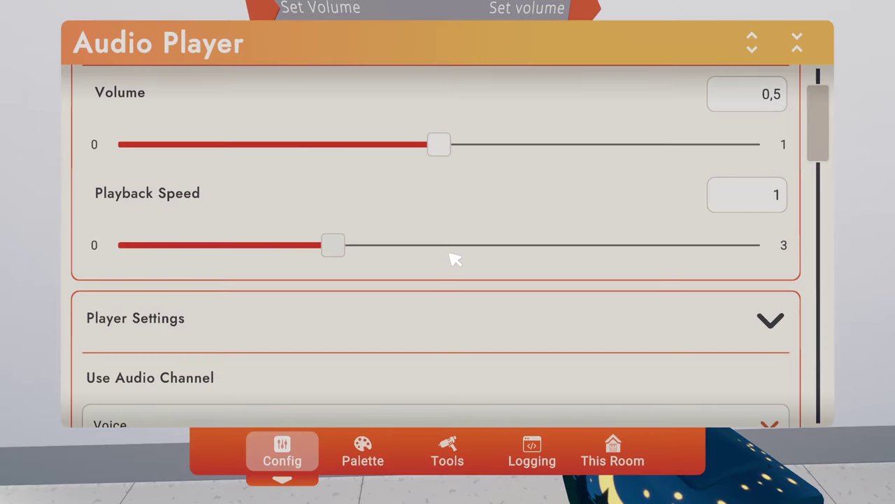
pyautogui.scroll(1, 483, 252)
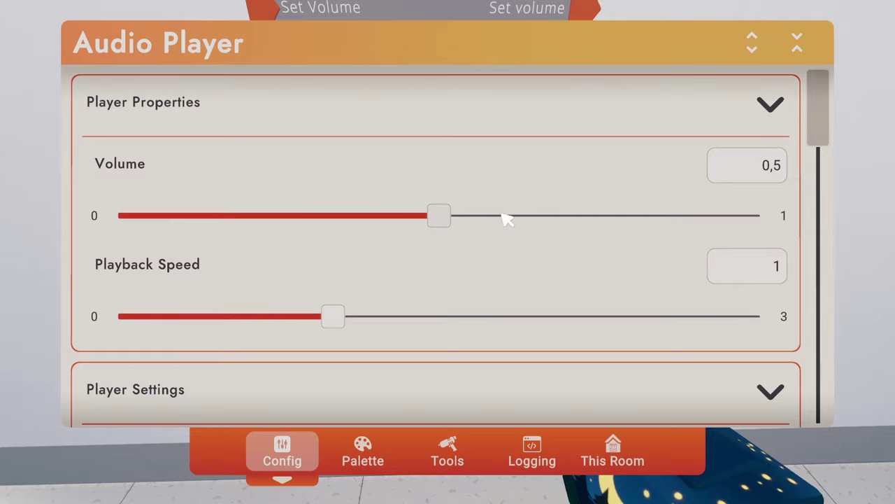
pyautogui.scroll(-1, 506, 219)
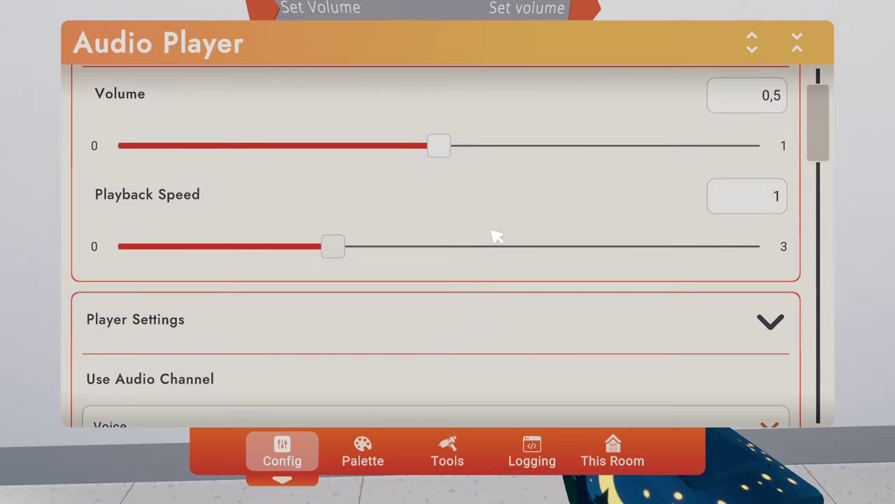
pyautogui.scroll(-3, 494, 235)
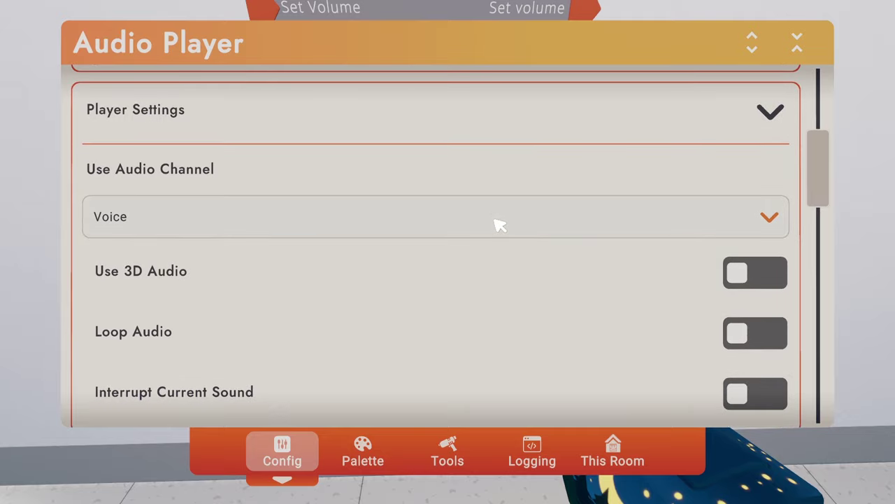
pyautogui.click(506, 220)
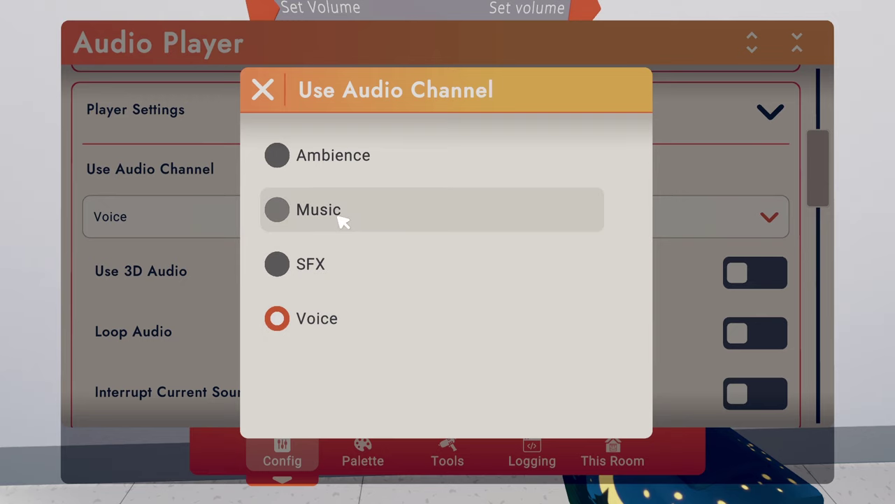
# Choose SFX as the Audio Player's audio channel.
pyautogui.click(316, 263)
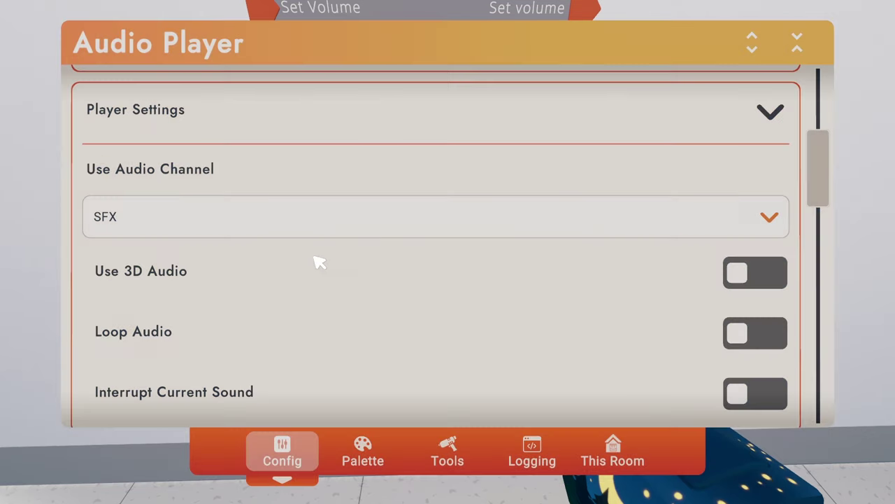
pyautogui.click(764, 275)
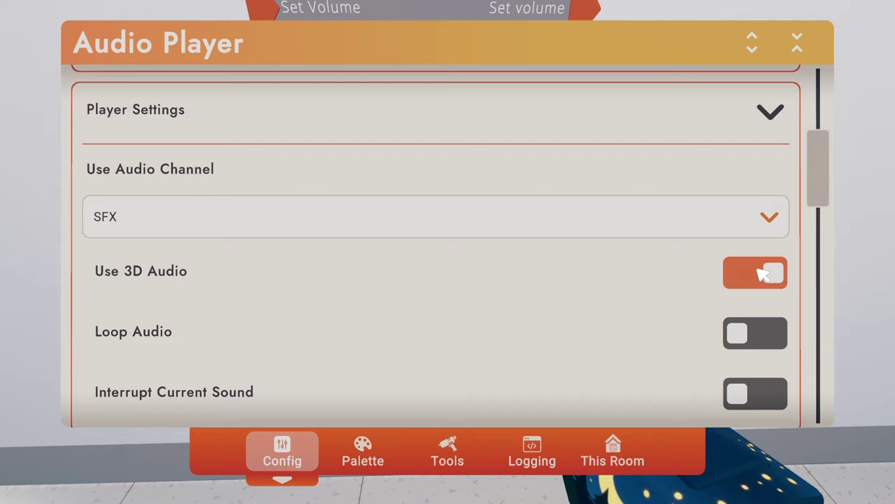
pyautogui.click(763, 275)
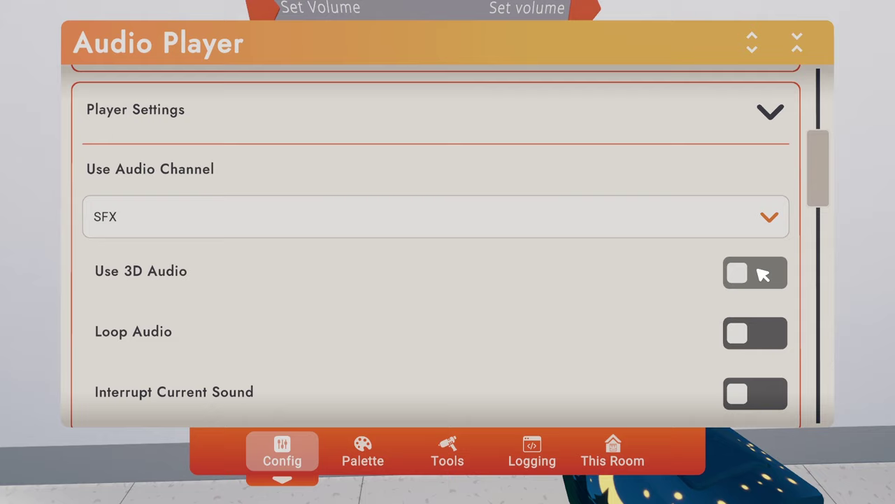
pyautogui.scroll(-1, 763, 275)
pyautogui.click(762, 273)
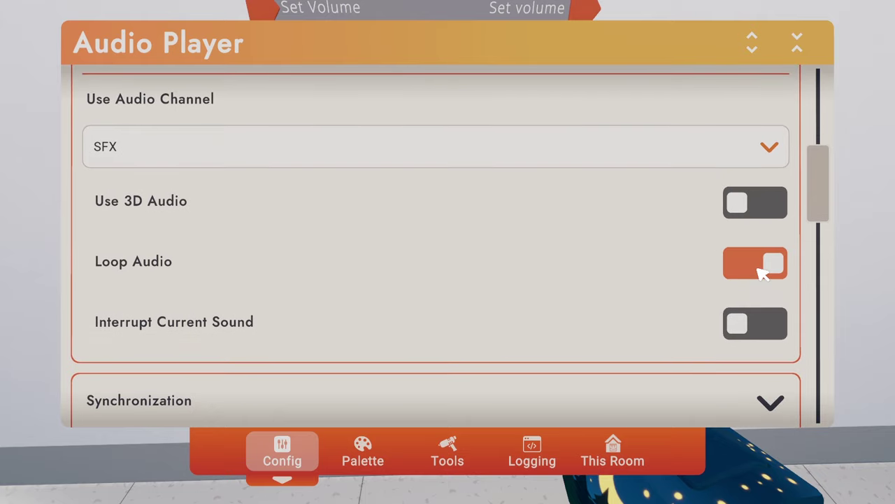
pyautogui.click(764, 273)
pyautogui.scroll(-1, 761, 272)
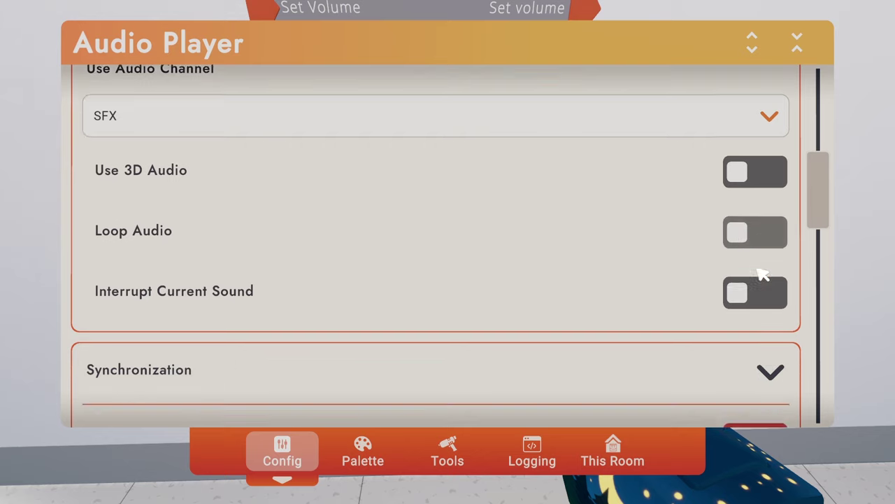
pyautogui.click(763, 257)
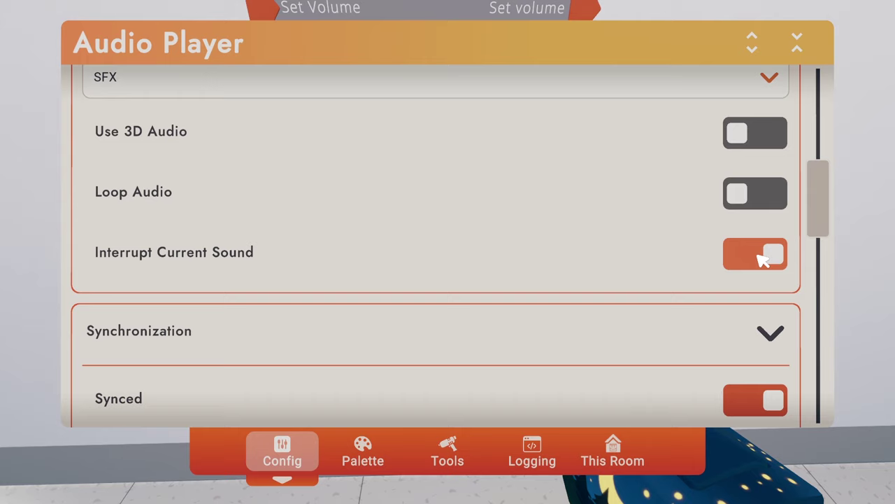
pyautogui.click(763, 258)
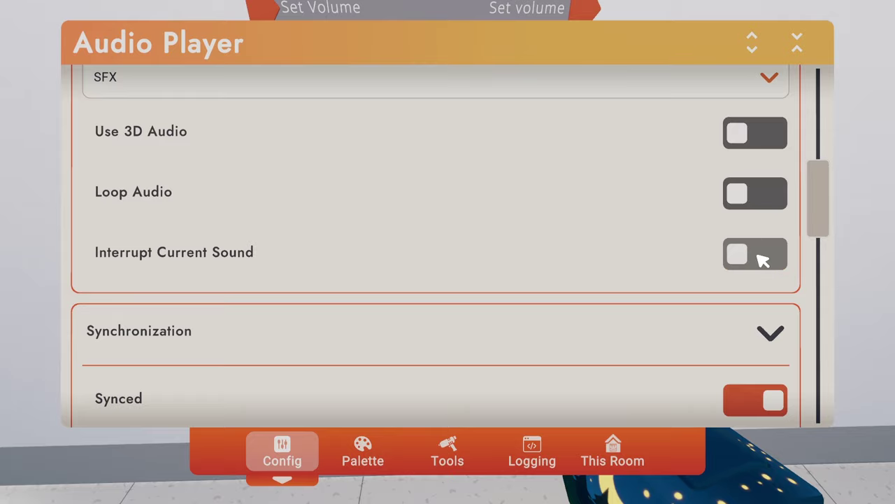
pyautogui.scroll(-2, 764, 258)
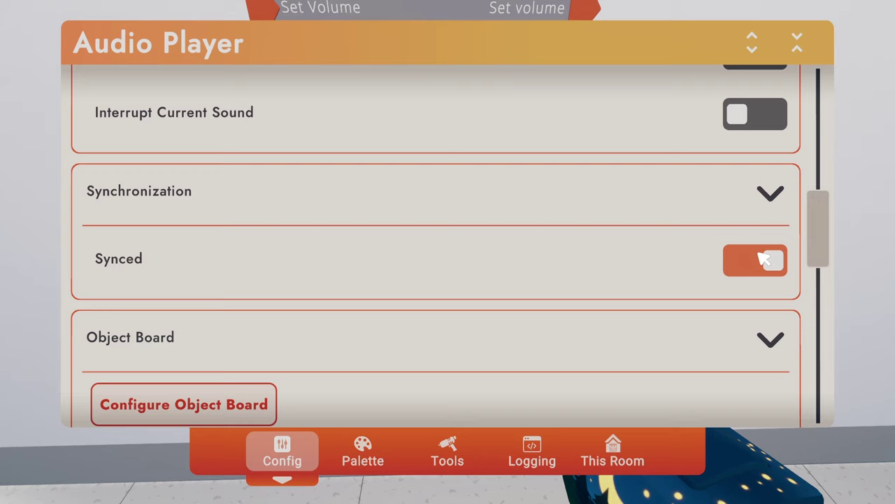
pyautogui.click(764, 259)
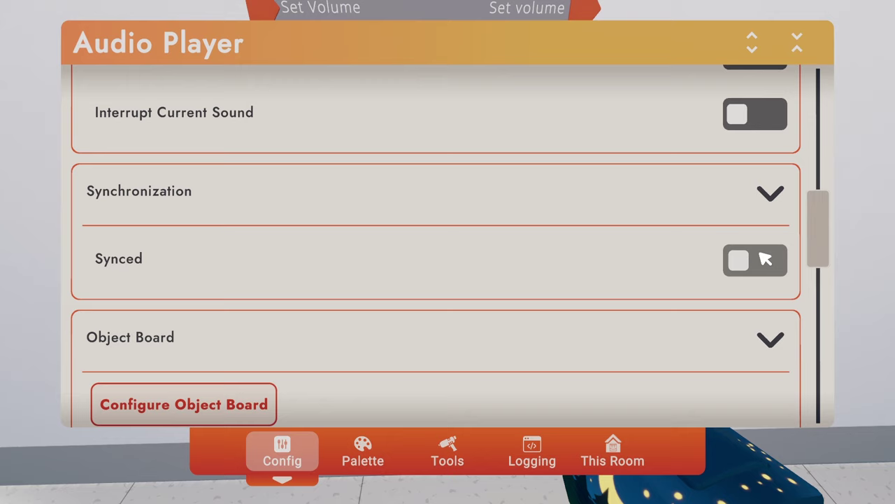
pyautogui.click(764, 259)
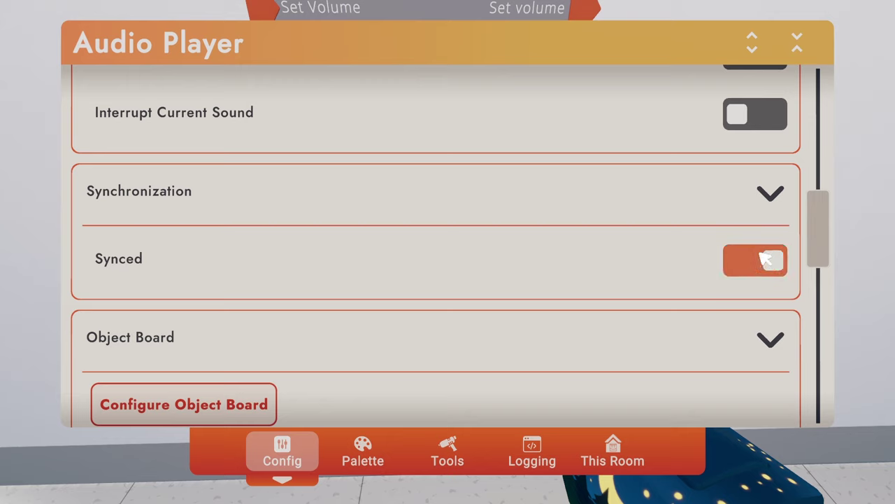
# Scroll past Basic Interactions and Tags, then close the Audio Player Config panel.
pyautogui.scroll(-5, 765, 259)
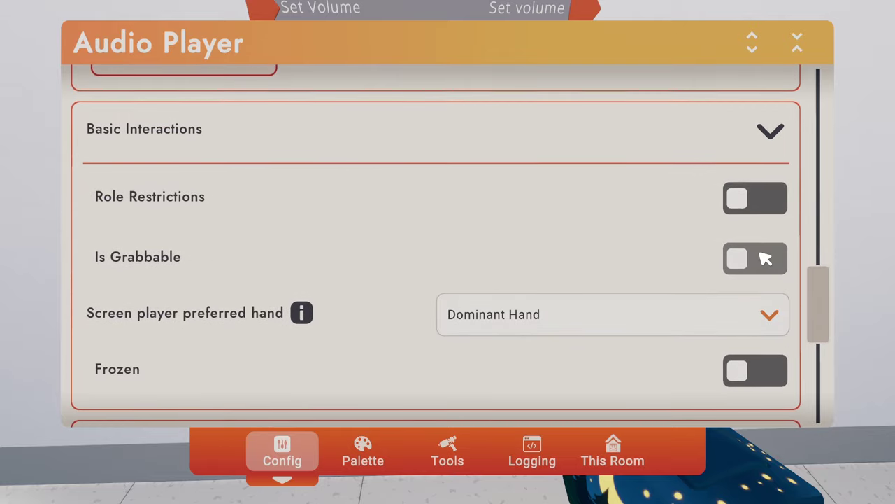
pyautogui.scroll(-5, 766, 263)
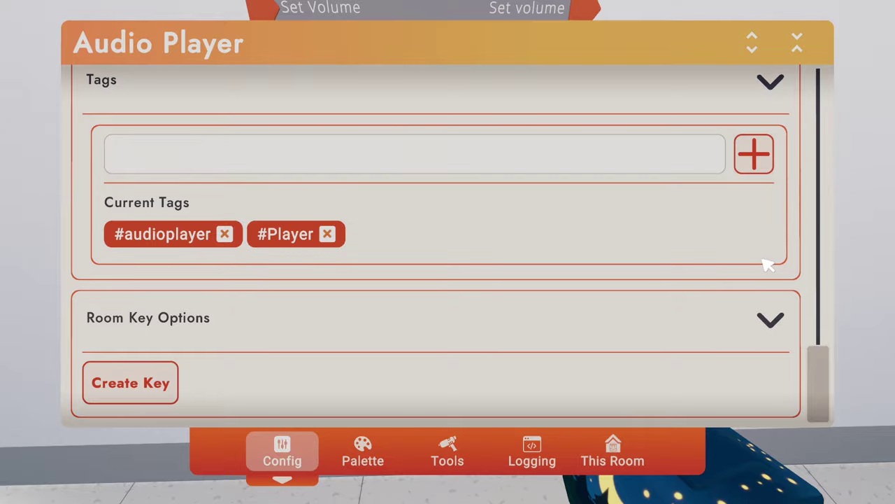
pyautogui.press('Escape')
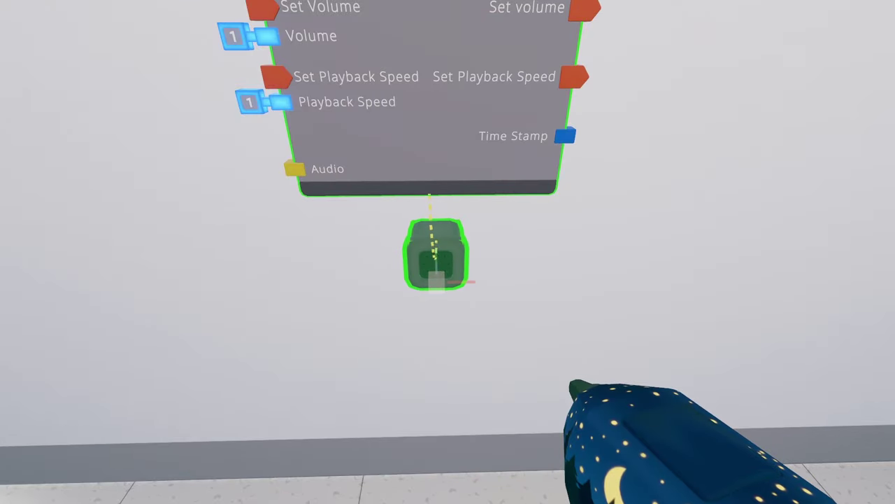